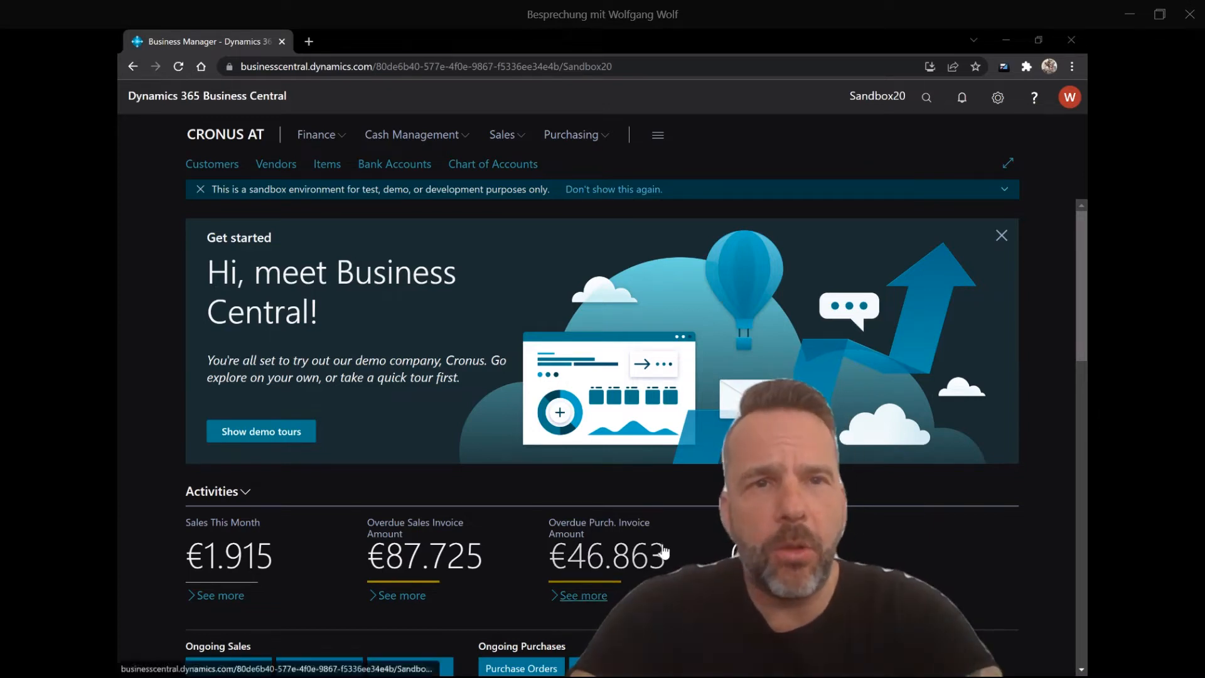
# - Search for "excel" and open the NCE Excel Evaluations page
pyautogui.click(924, 100)
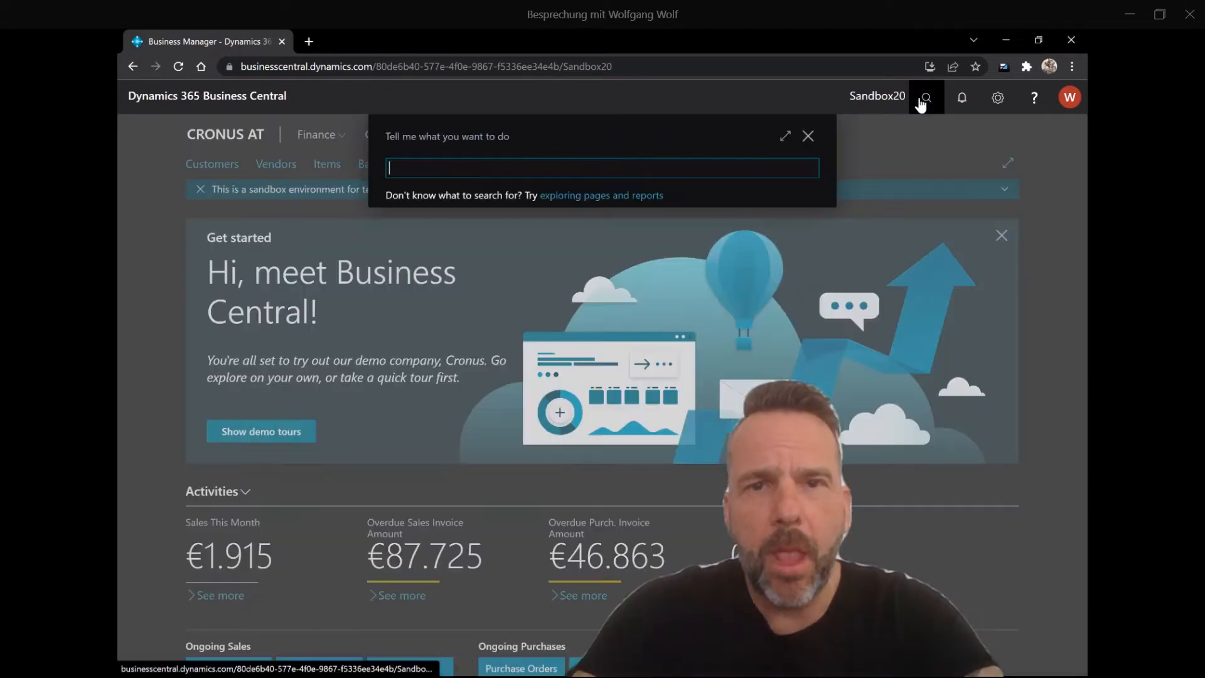
pyautogui.write('excel')
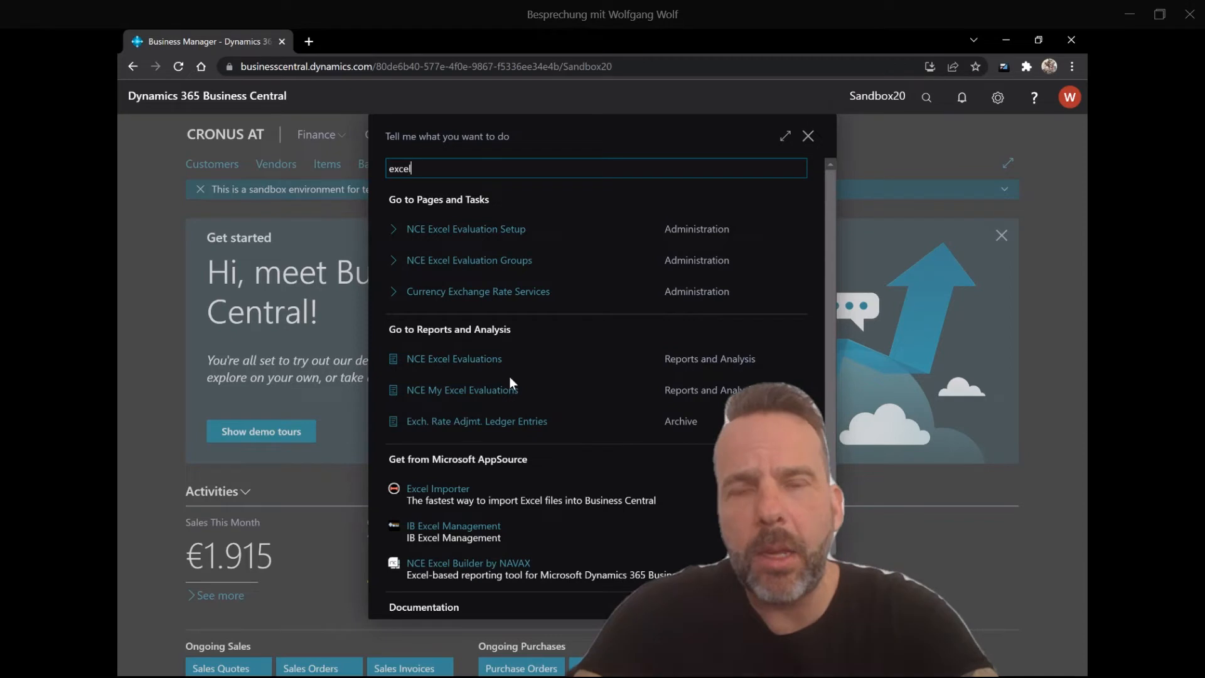
pyautogui.click(455, 371)
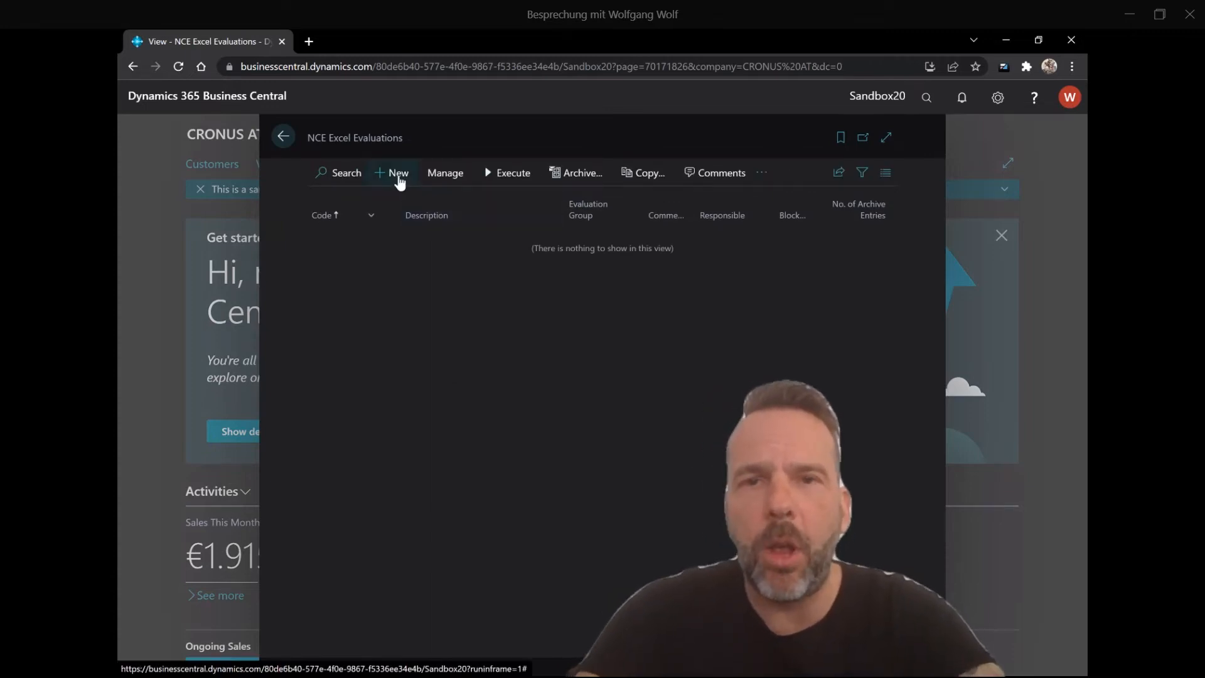
# - Create a new Excel evaluation with the code ITEMLIST, dismissing the introductory tour tip
pyautogui.click(397, 181)
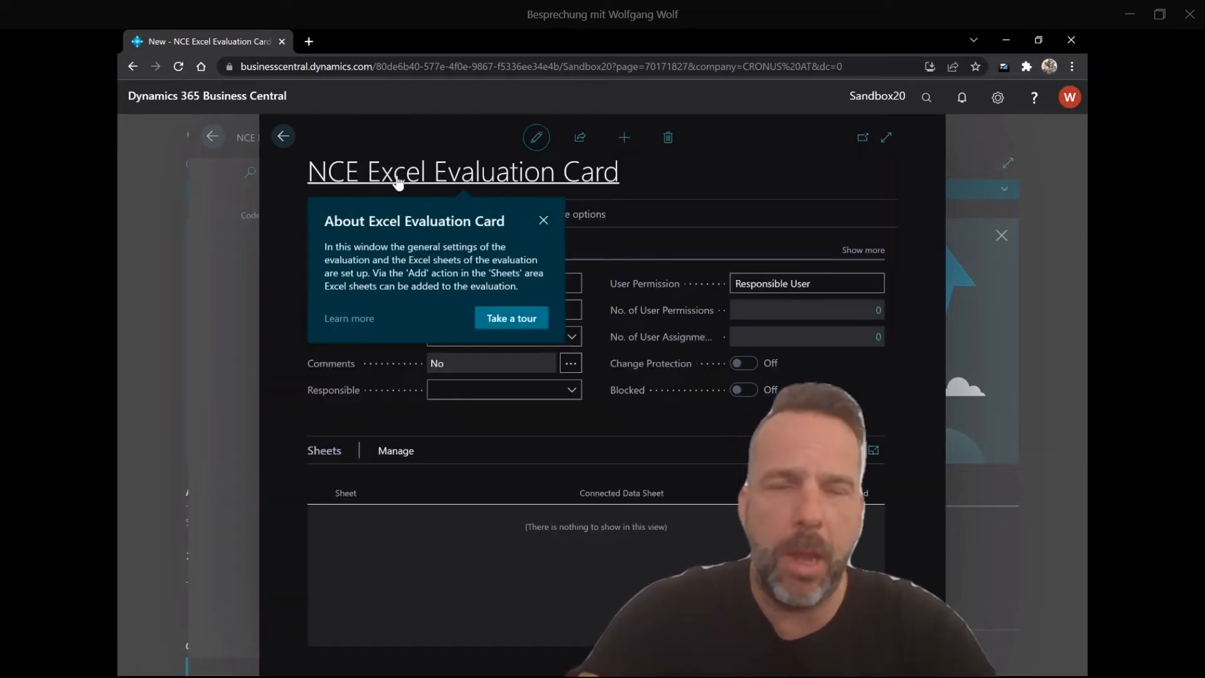
pyautogui.click(550, 225)
pyautogui.click(475, 285)
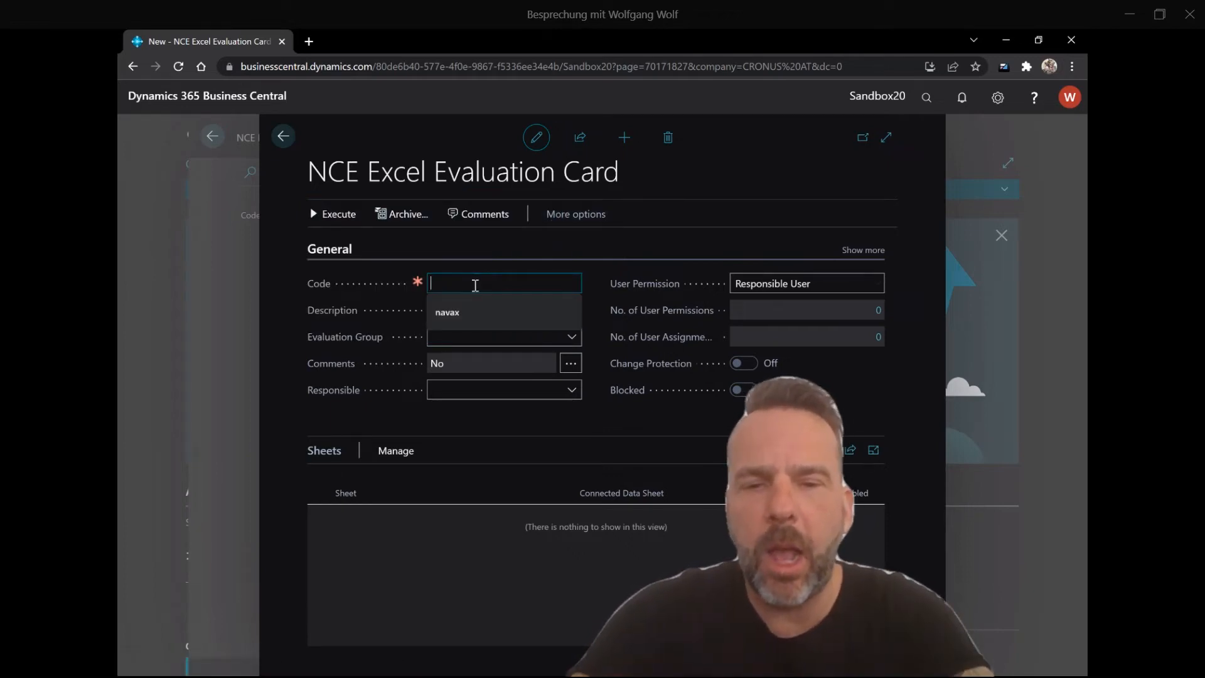
pyautogui.write('Itemlist')
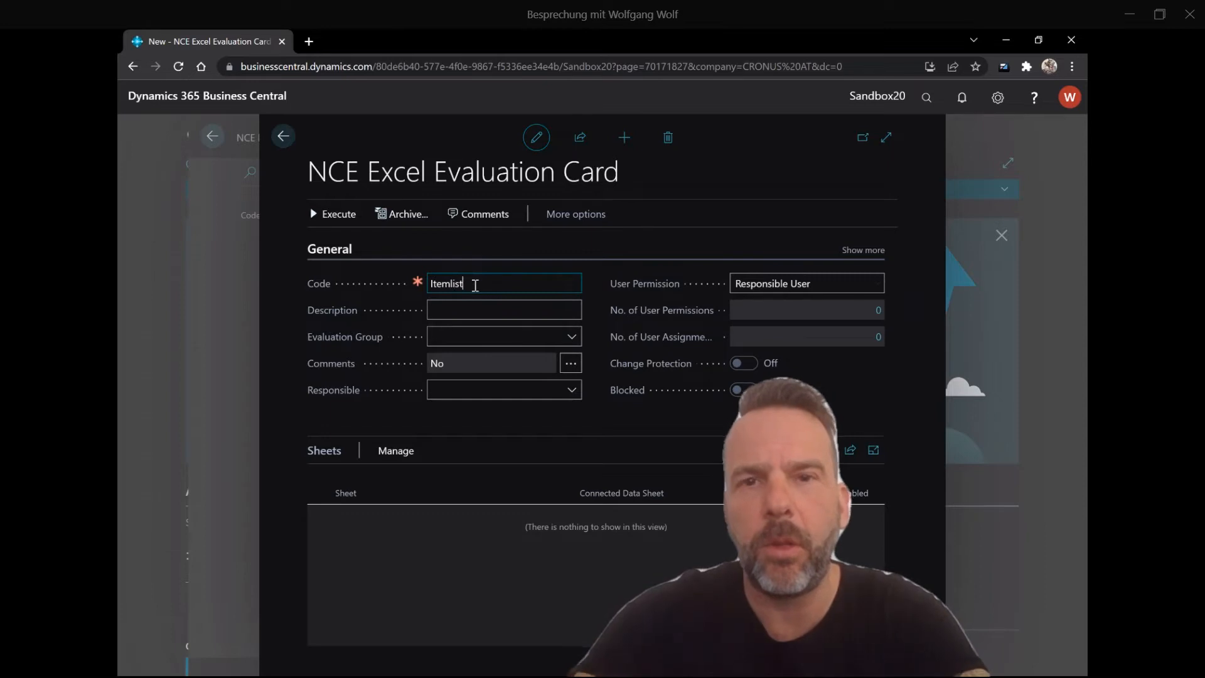
pyautogui.press('Tab')
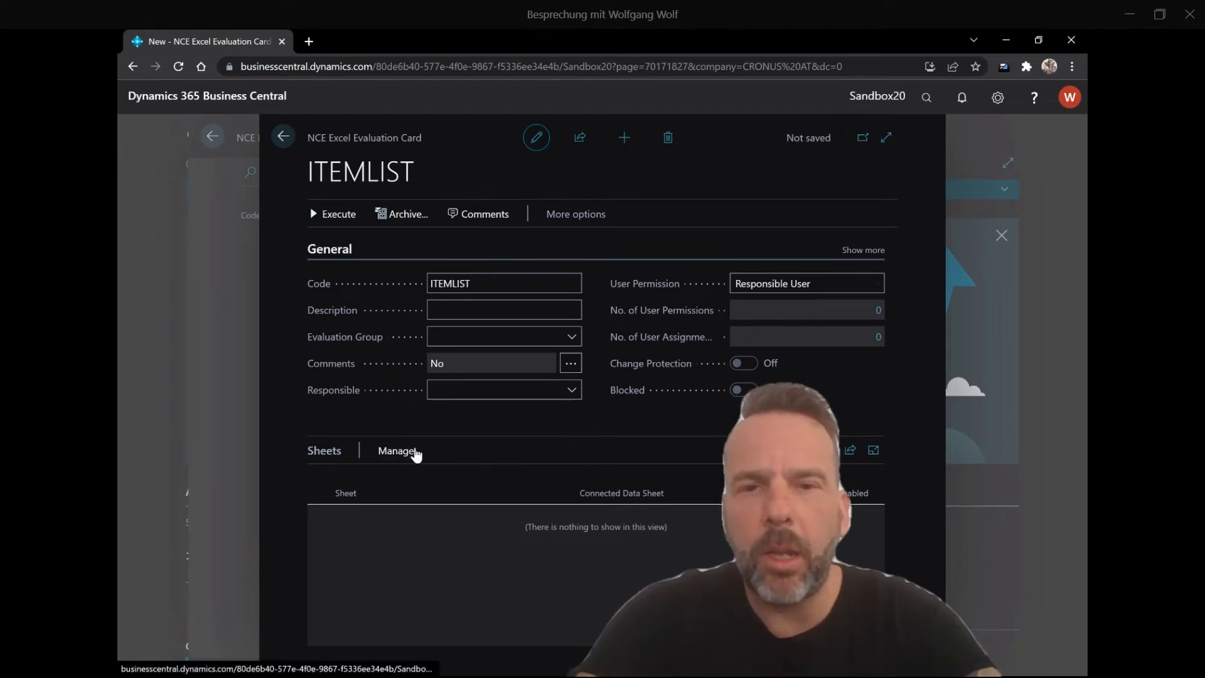
# - Add a Data Sheet to the ITEMLIST evaluation's sheets
pyautogui.click(415, 454)
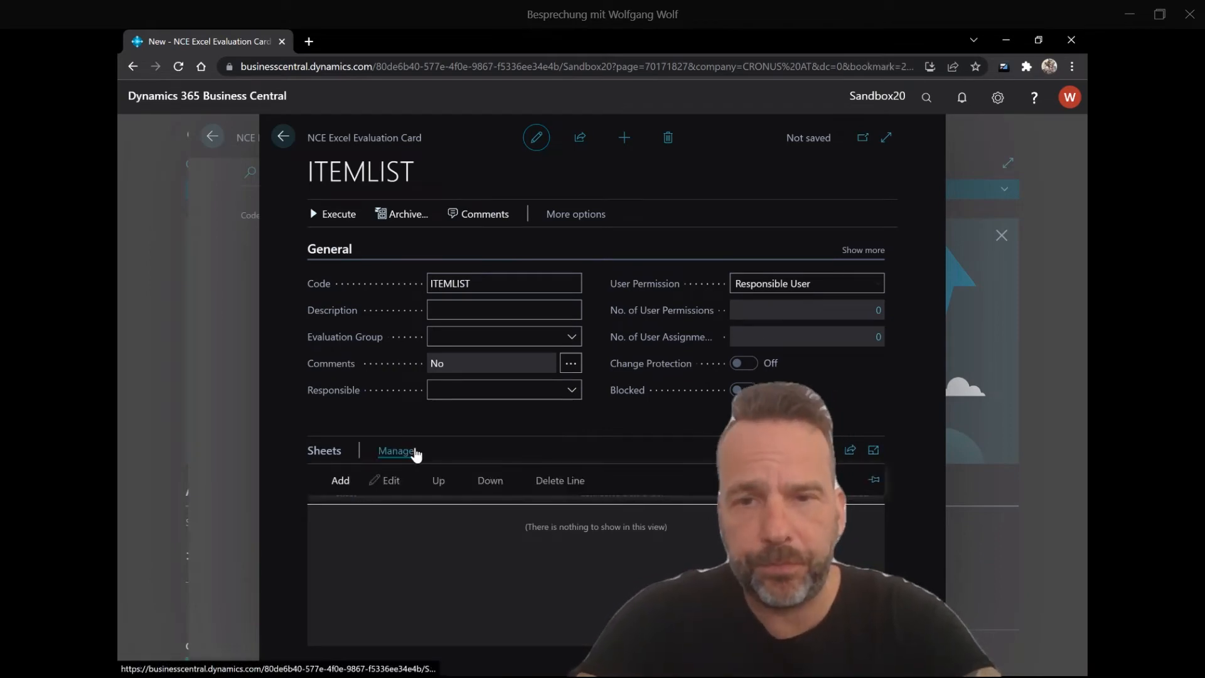
pyautogui.click(339, 481)
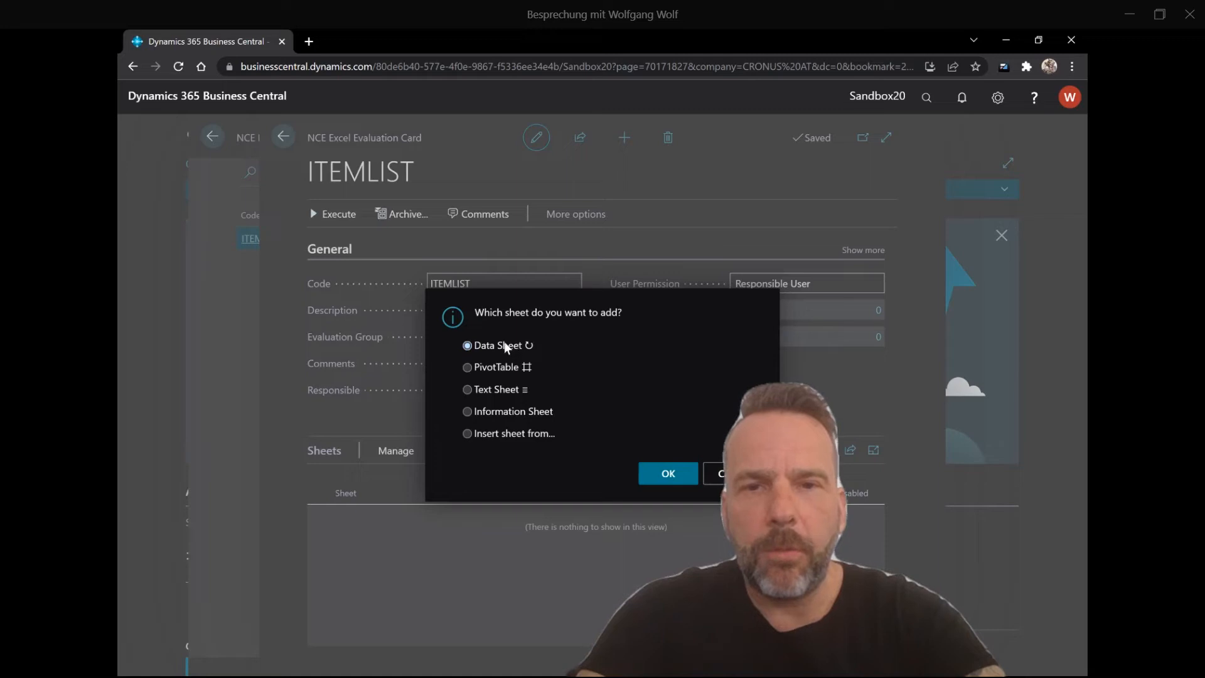
pyautogui.click(668, 474)
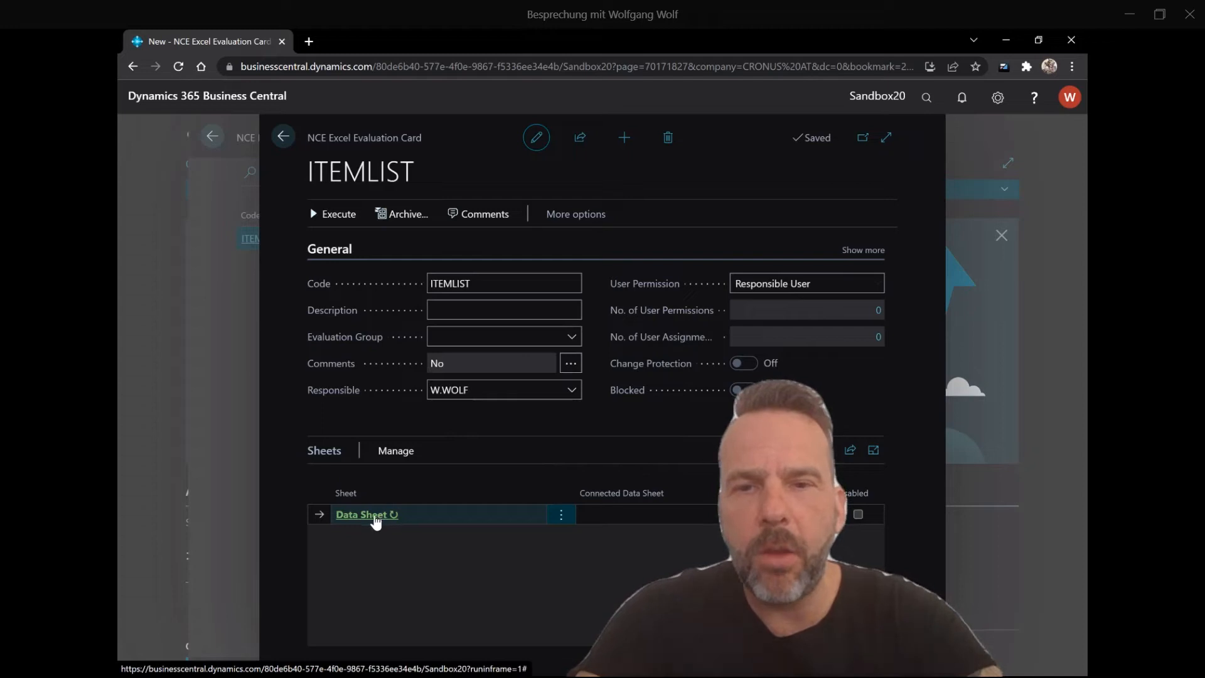
# - Open the new data sheet and add the Item table (table no. 27) to it
pyautogui.click(376, 519)
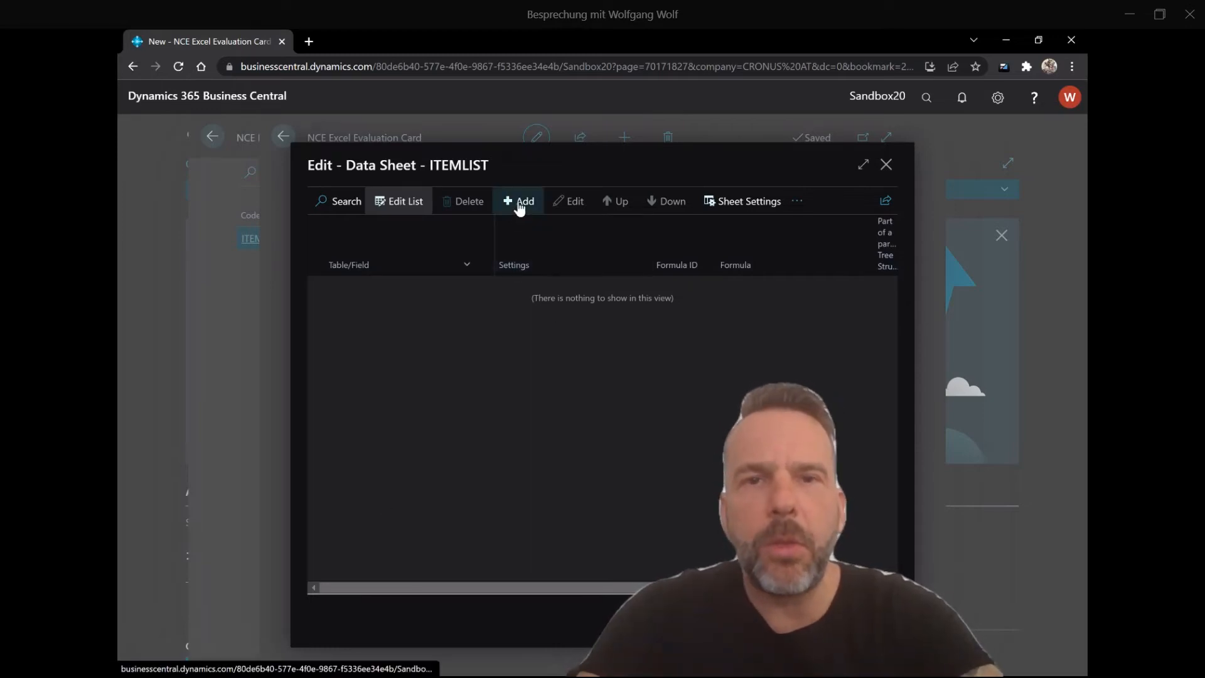
pyautogui.click(519, 202)
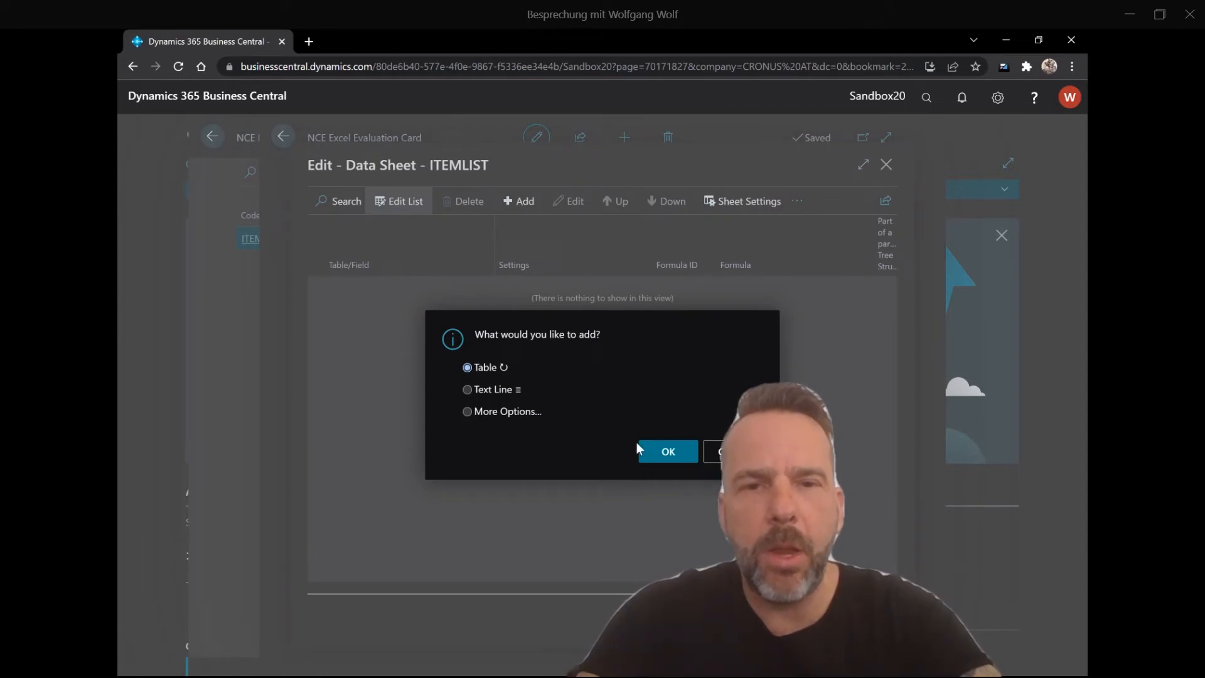
pyautogui.click(652, 452)
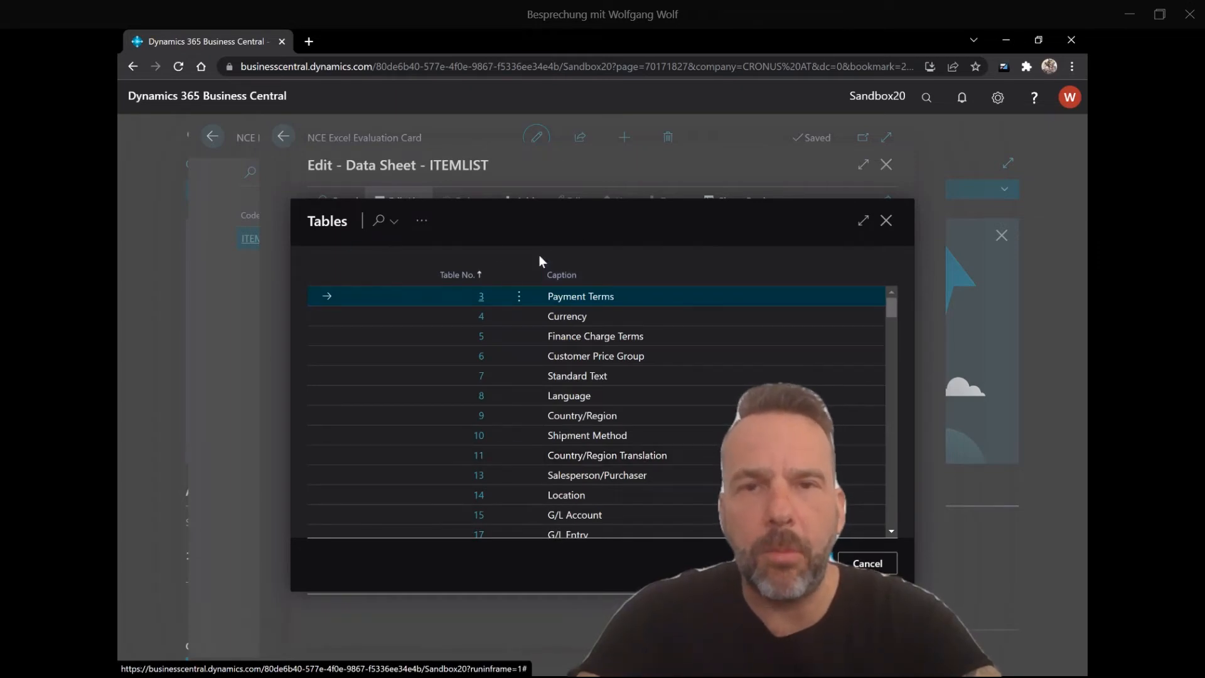
pyautogui.click(379, 221)
pyautogui.write('item')
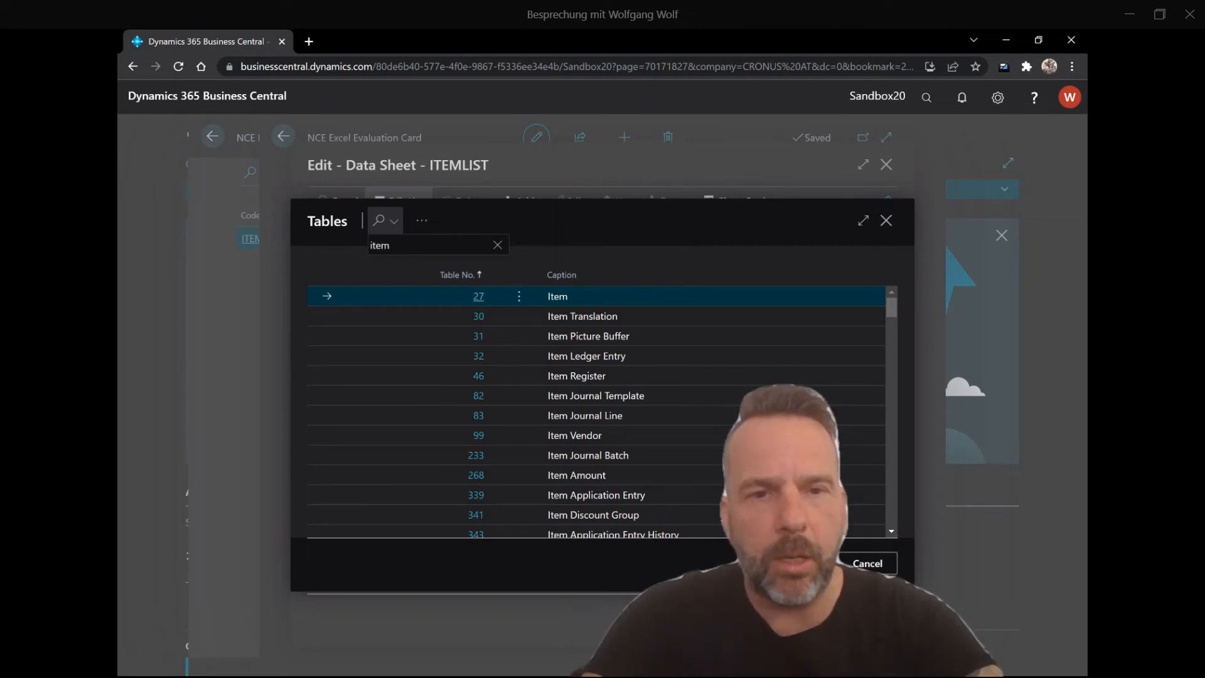
pyautogui.press('Return')
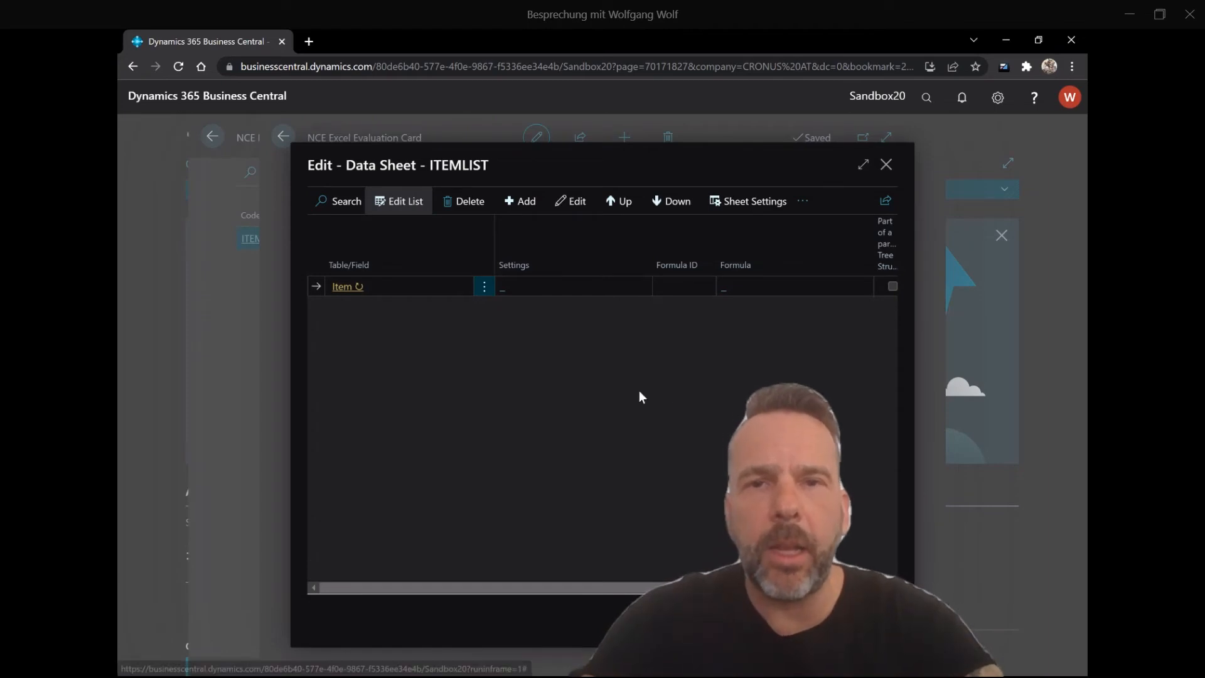
# - Add the Item fields No., Description, Base Unit of Measure, Inventory Posting Group and Inventory to the data sheet, and close the sheet editor
pyautogui.click(525, 213)
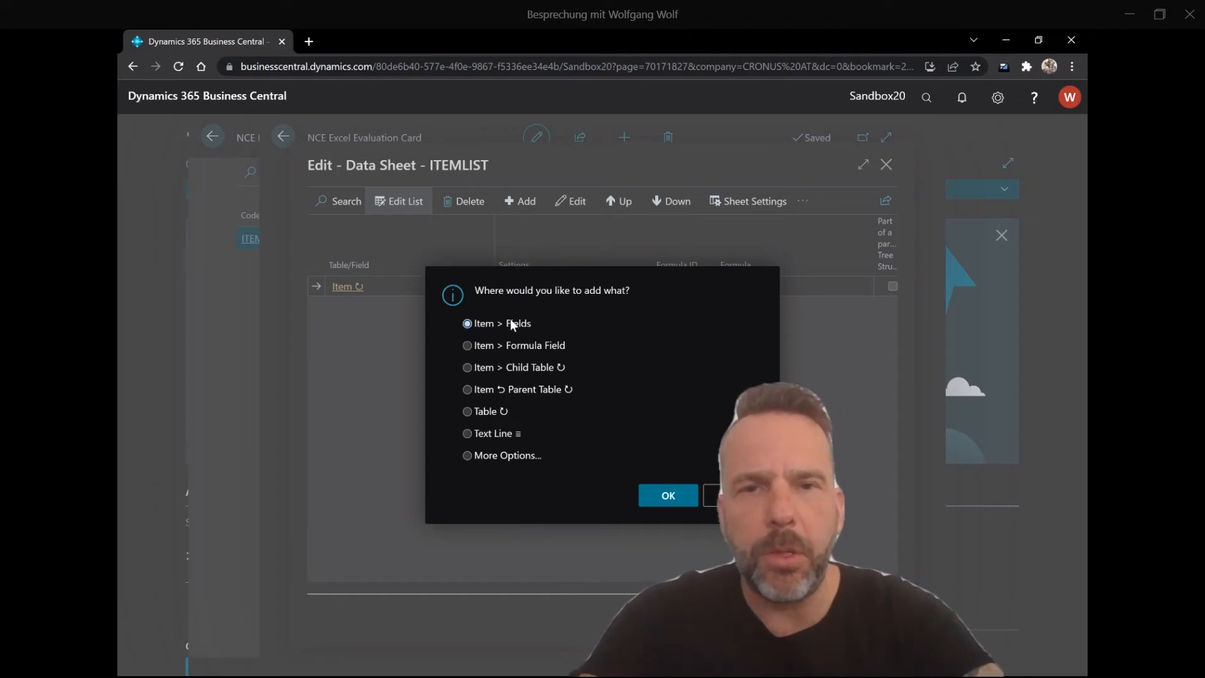
pyautogui.click(672, 496)
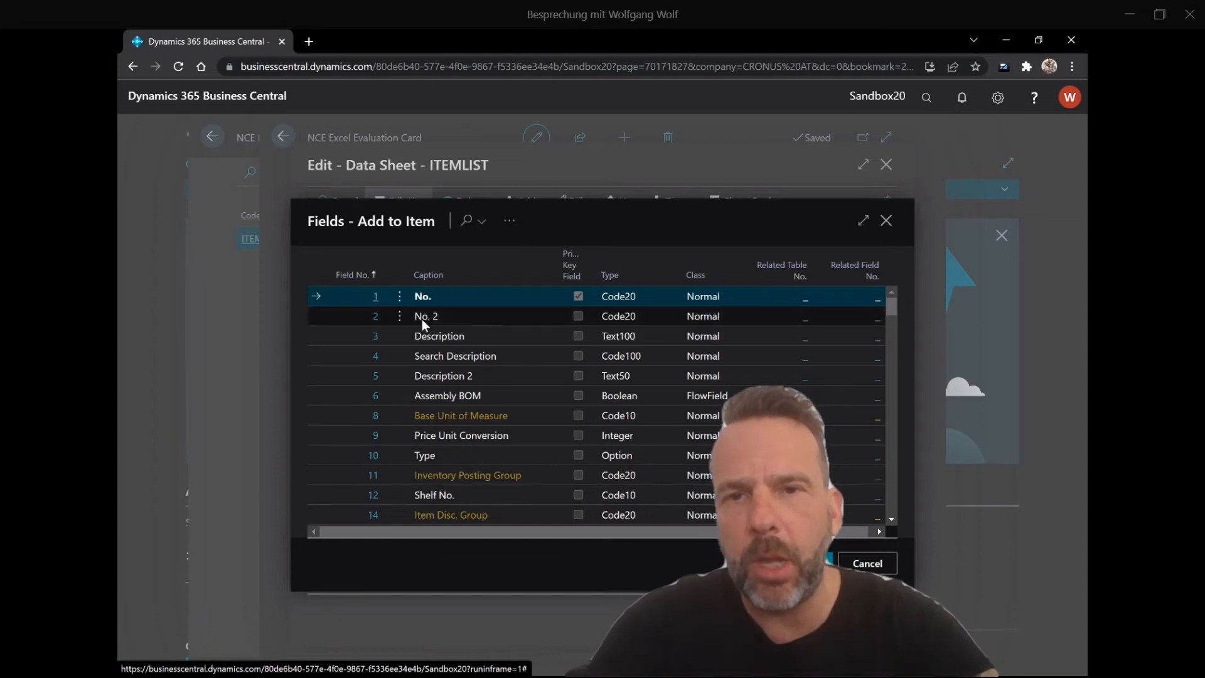
pyautogui.keyDown('ctrl'); pyautogui.click(341, 341); pyautogui.keyUp('ctrl')
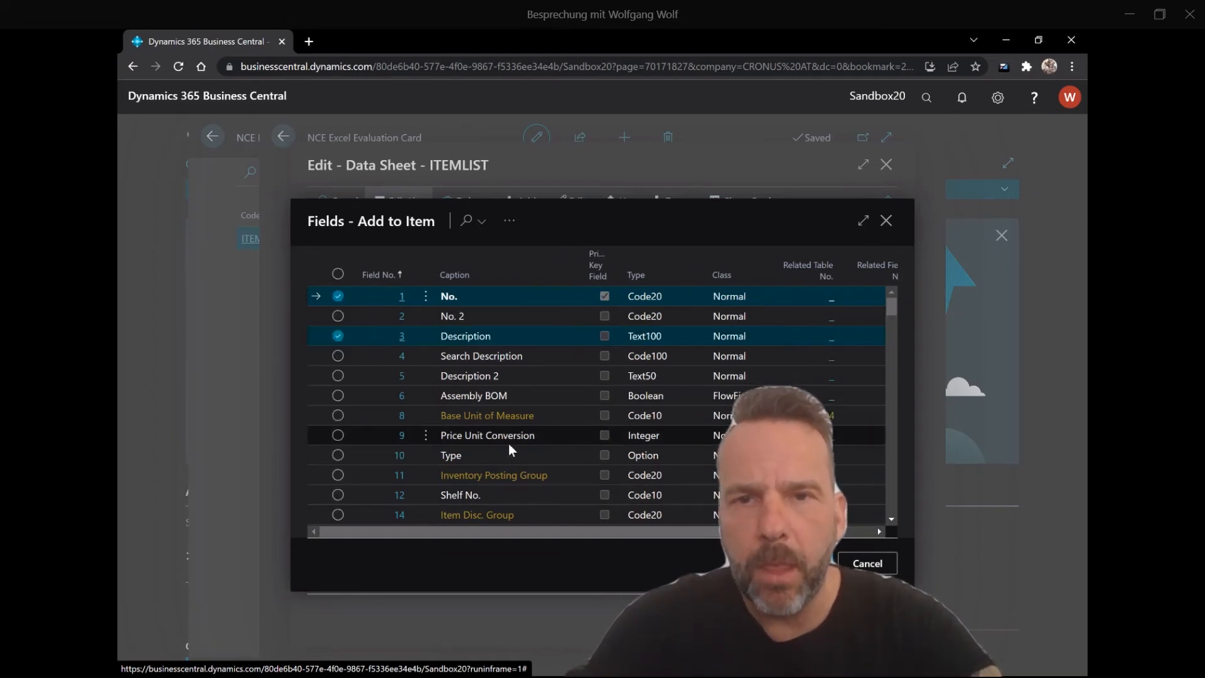
pyautogui.click(373, 415)
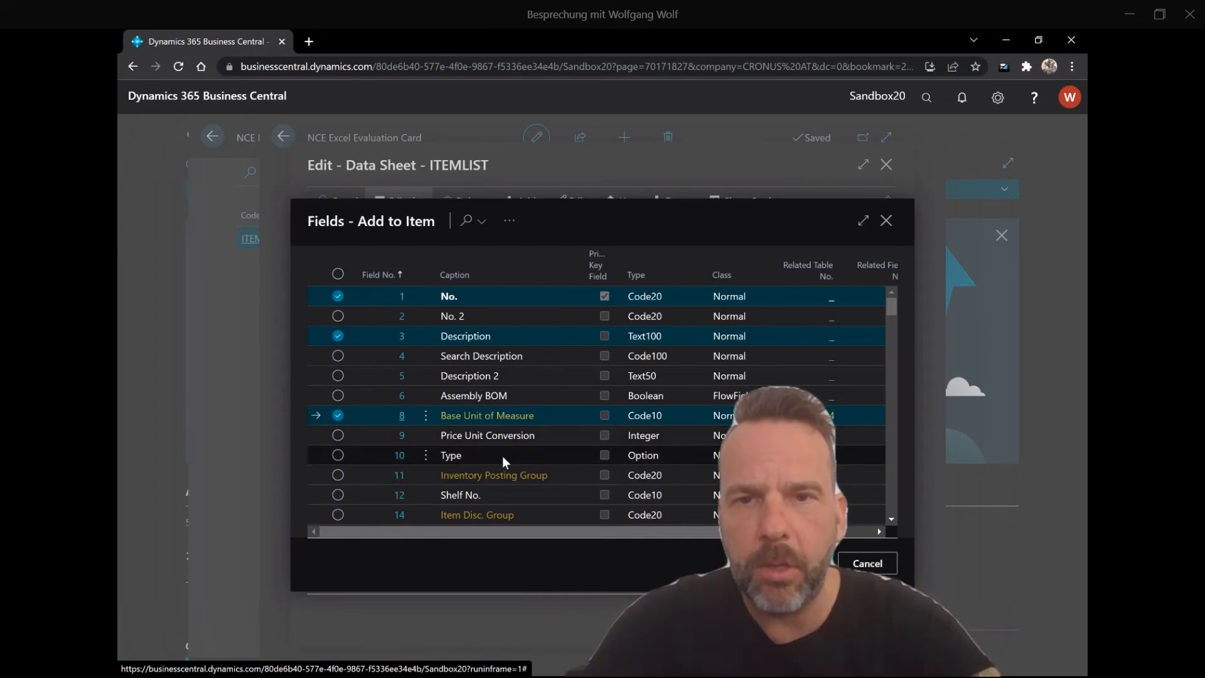
pyautogui.scroll(-1, 502, 456)
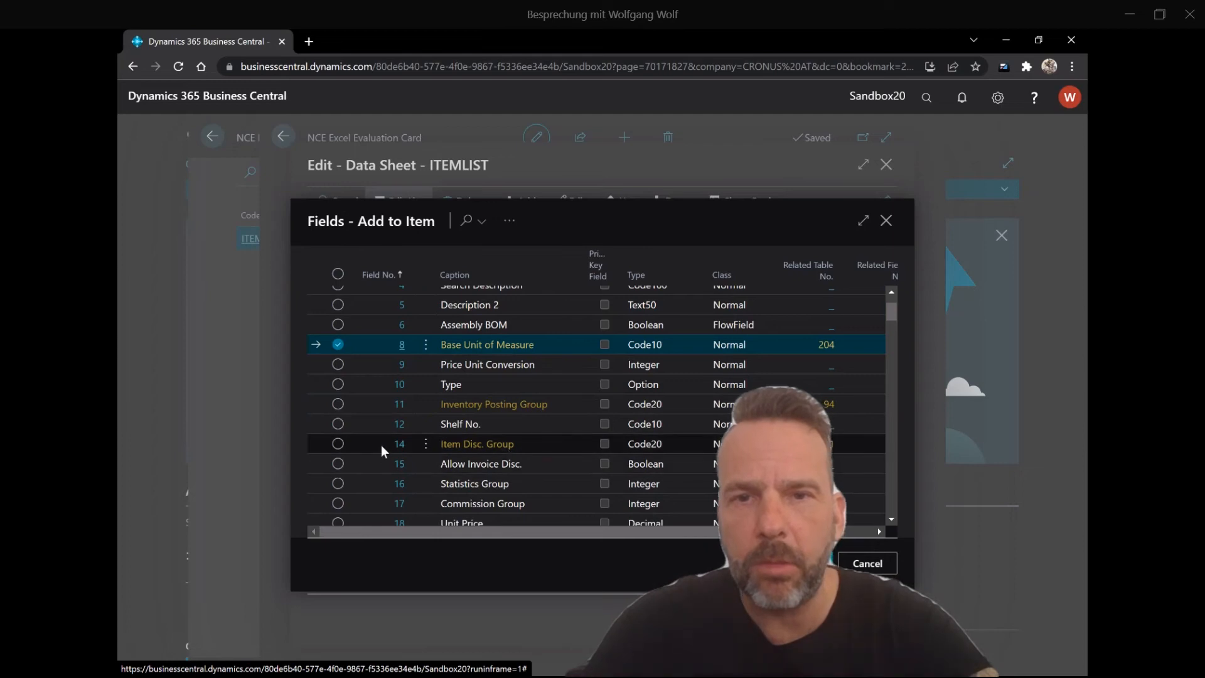
pyautogui.click(361, 403)
pyautogui.scroll(-5, 472, 439)
pyautogui.scroll(-5, 479, 438)
pyautogui.scroll(-4, 480, 438)
pyautogui.scroll(-3, 483, 441)
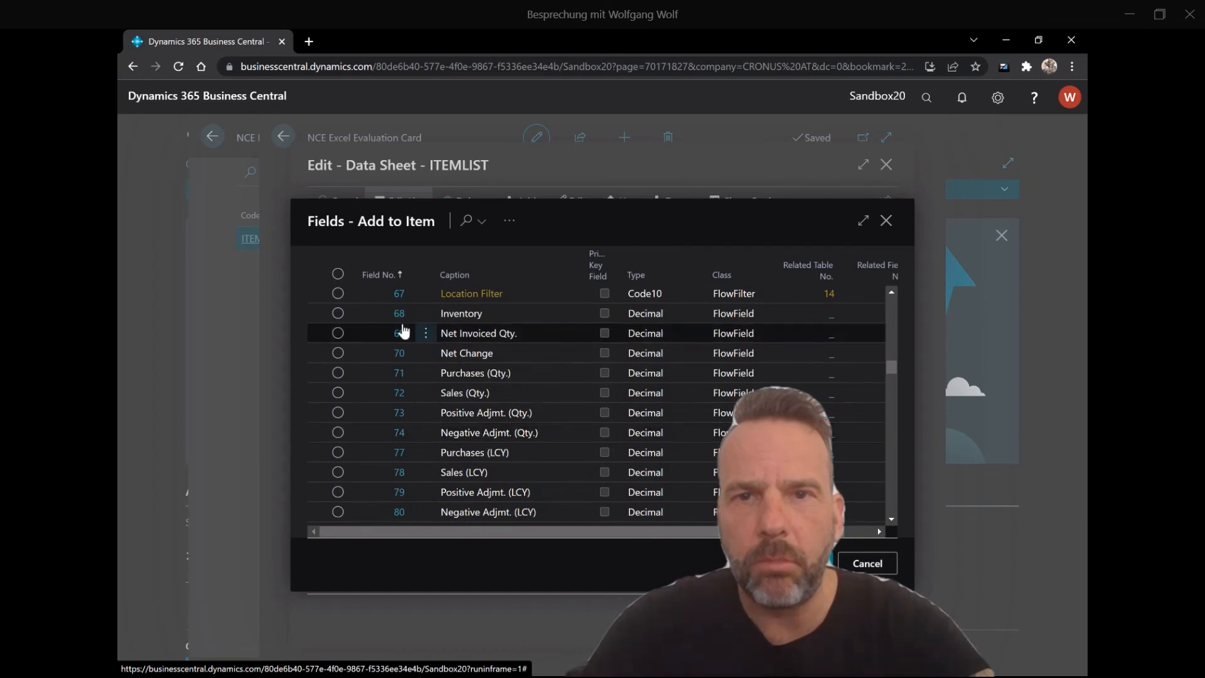
pyautogui.click(352, 311)
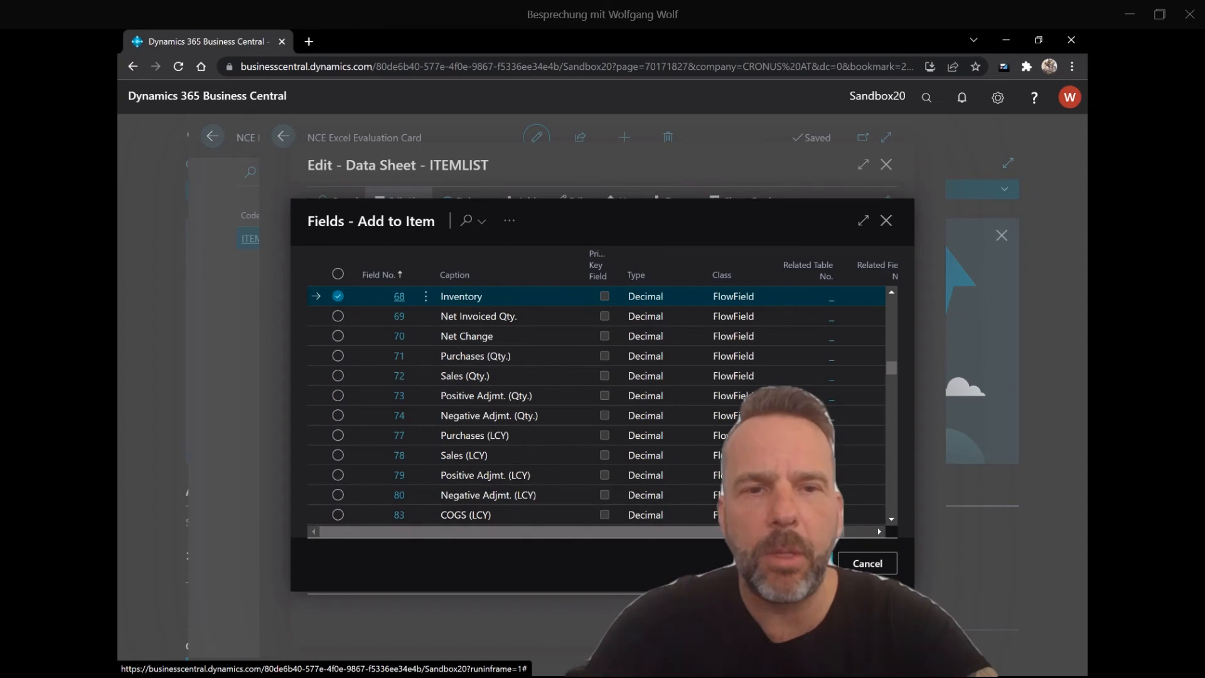
pyautogui.click(803, 564)
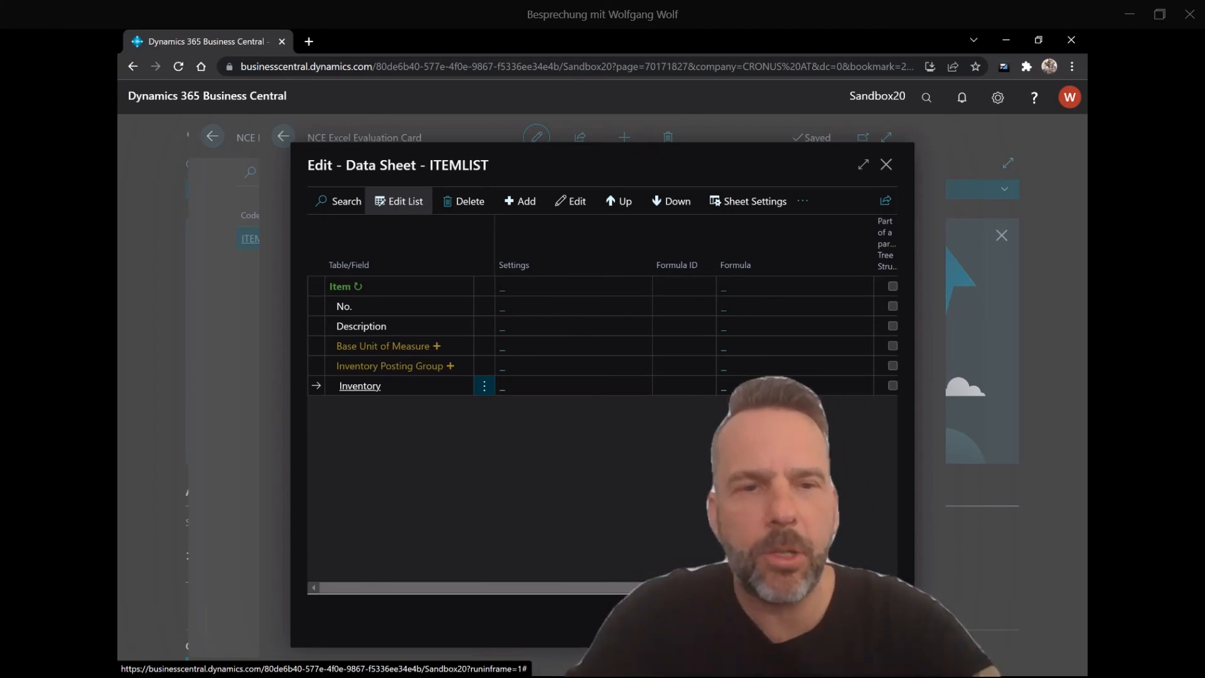
pyautogui.click(870, 621)
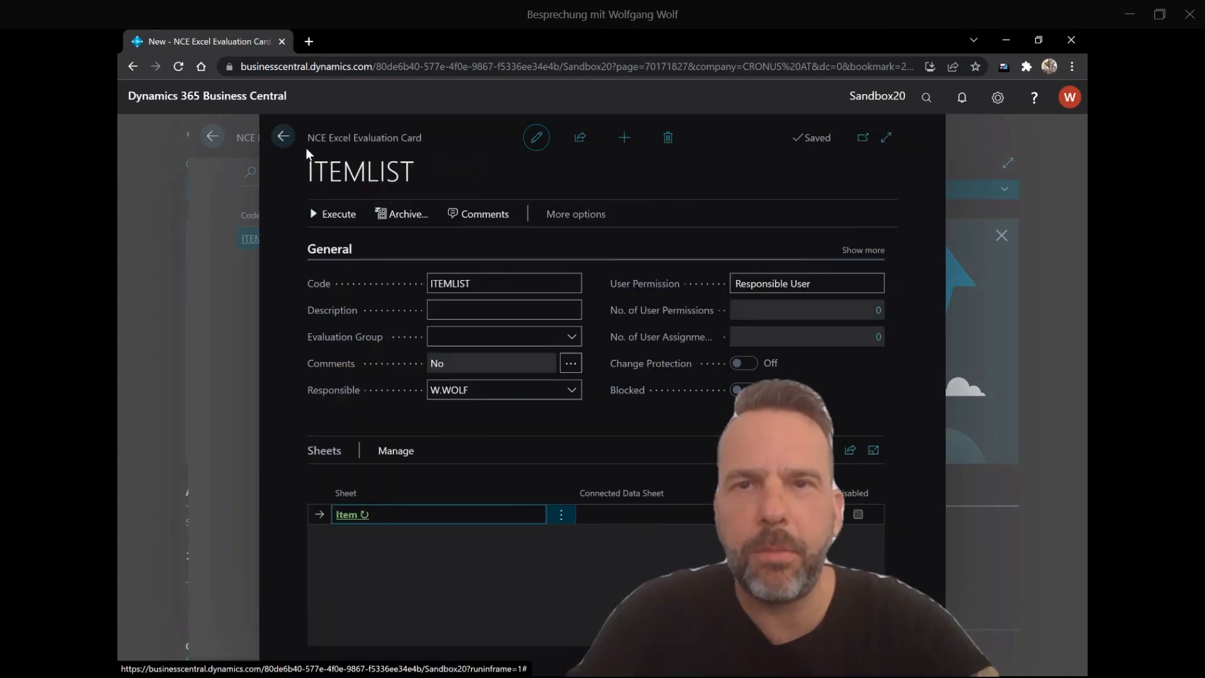
# - Return to the evaluations list, execute ITEMLIST without sample-data preview, and open the downloaded Excel file
pyautogui.click(283, 136)
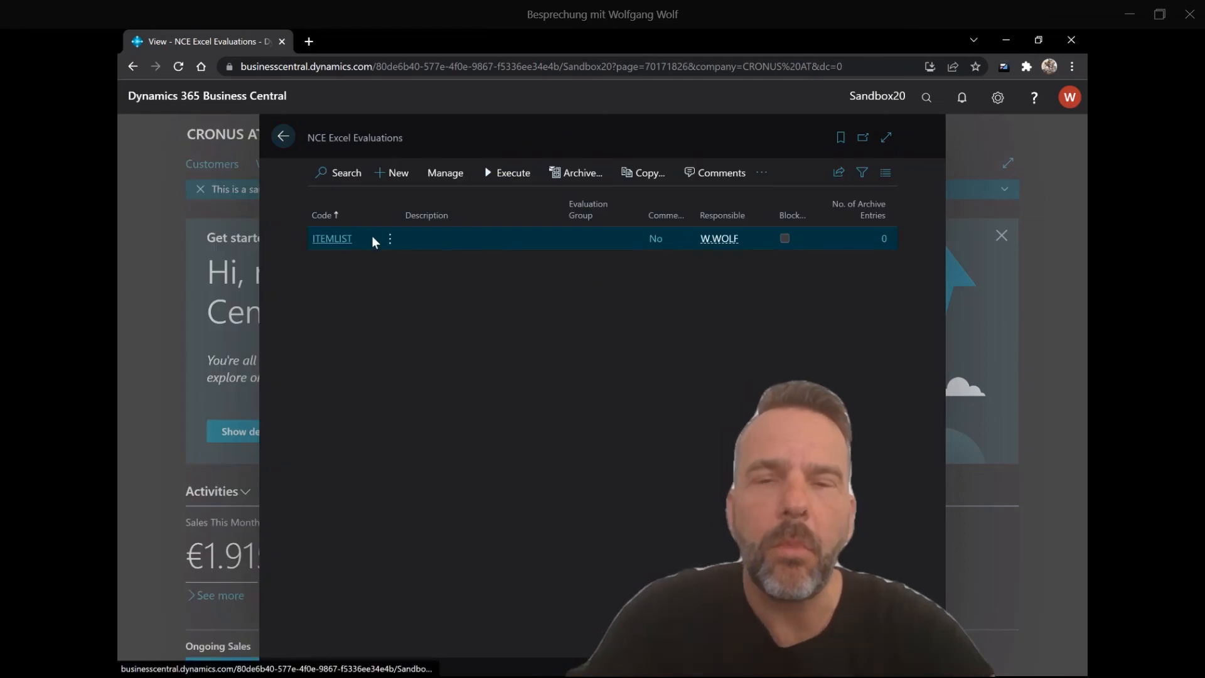
pyautogui.click(514, 174)
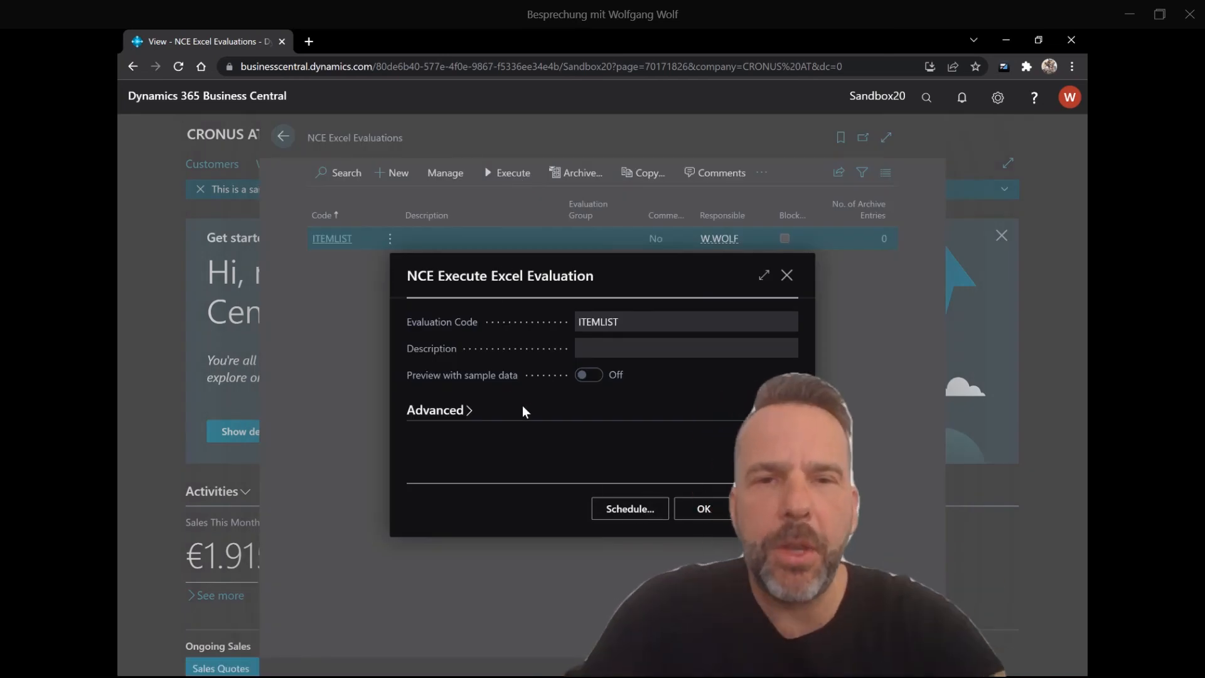
pyautogui.click(687, 511)
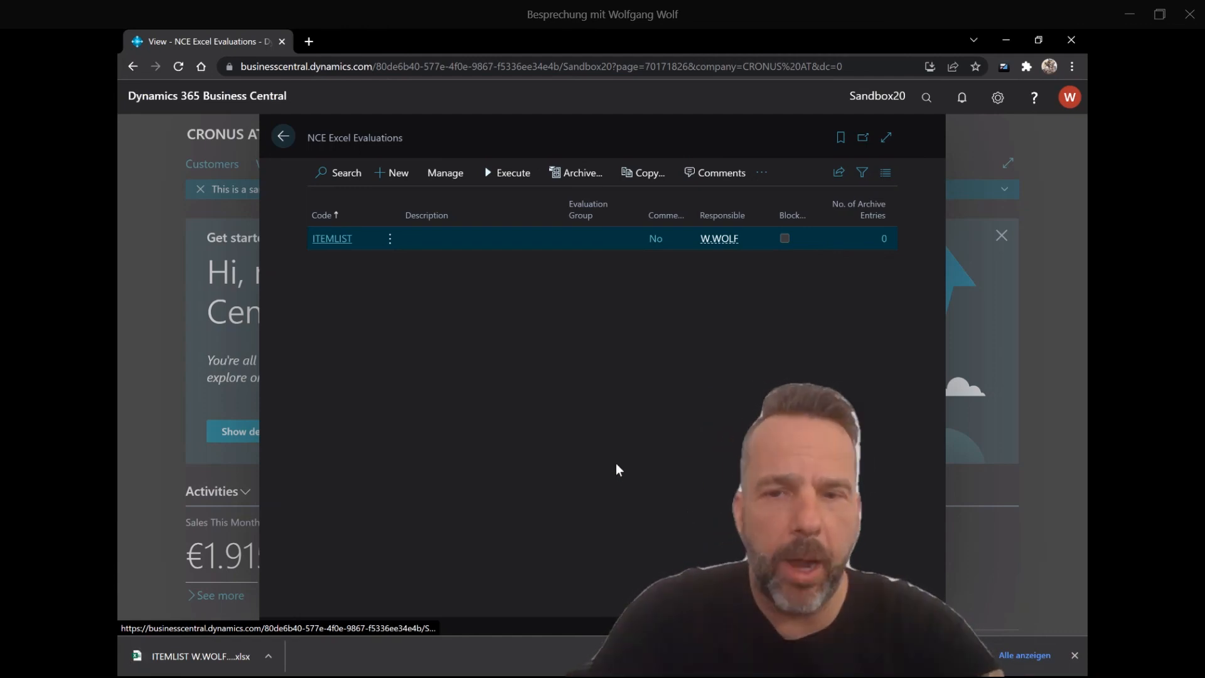
pyautogui.rightClick(257, 654)
pyautogui.click(316, 566)
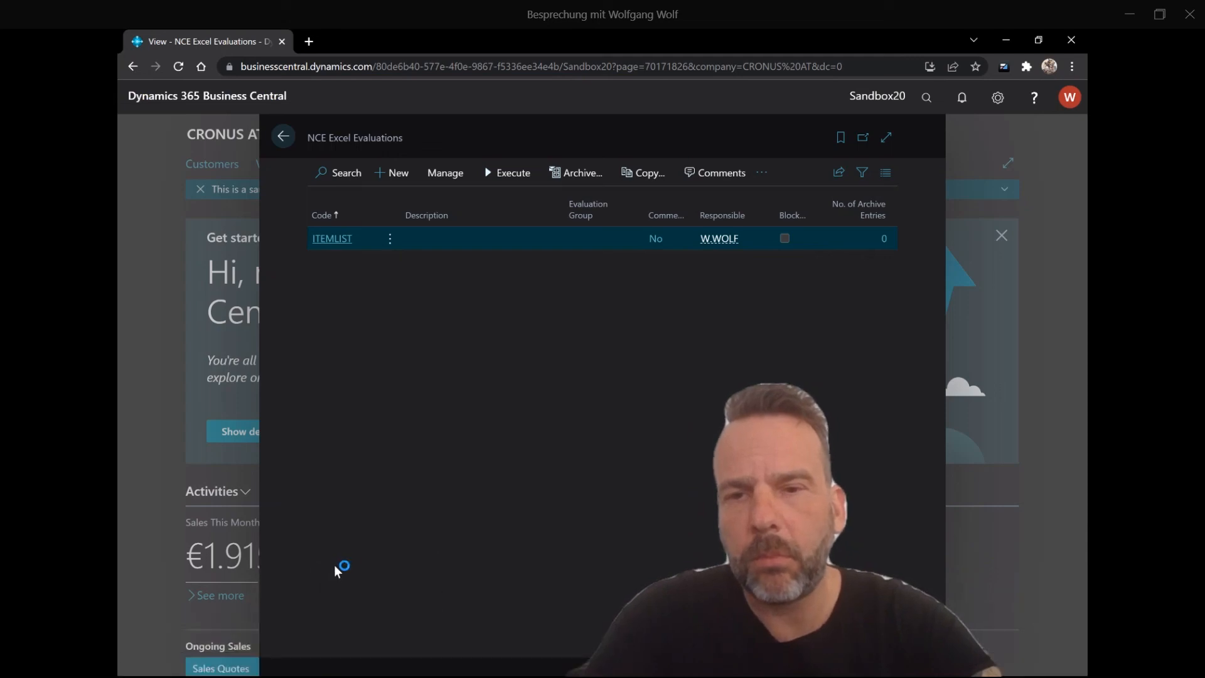